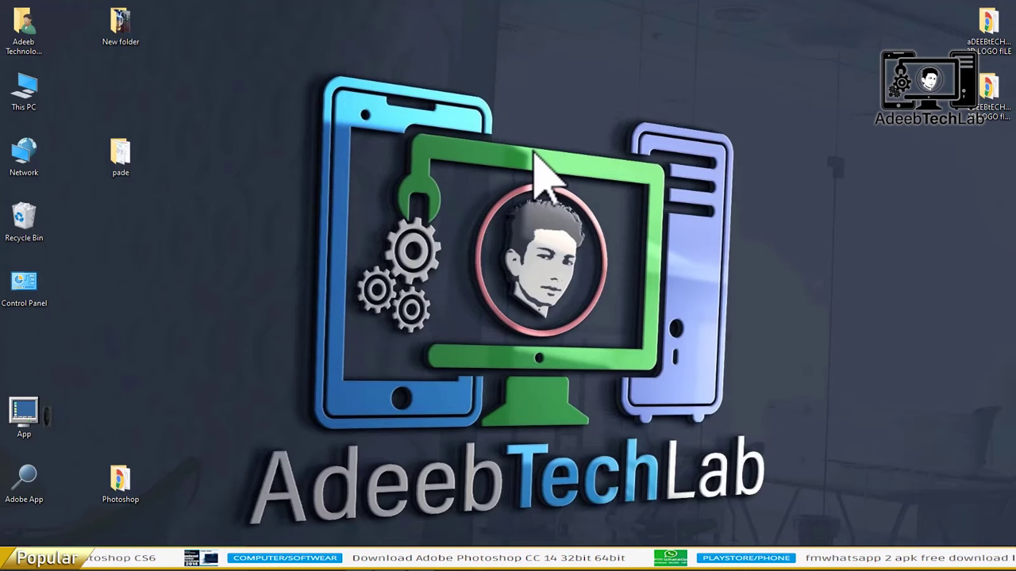
Open the 3D LOGO FILE folder and open its mockup PSD in Photoshop.
{"action": "double_click", "coordinate": [986, 29]}
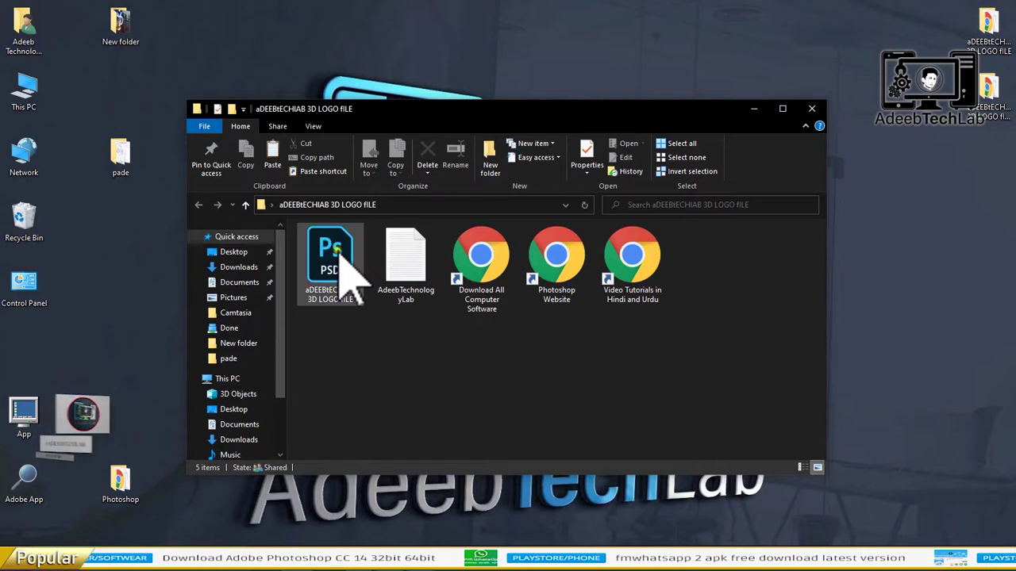
{"action": "right_click", "coordinate": [337, 250]}
{"action": "left_click", "coordinate": [373, 220]}
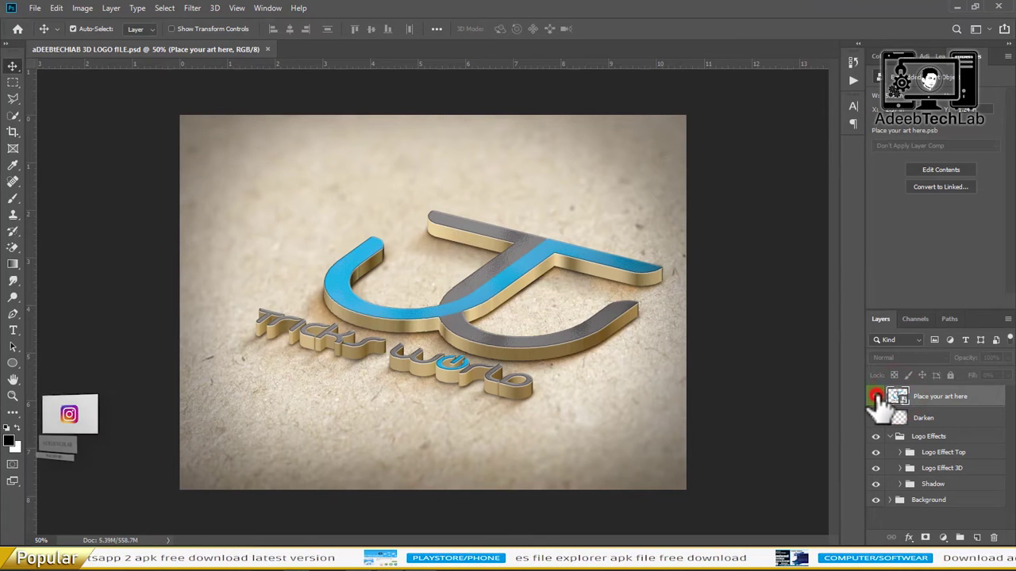
Open the 'Place your art here' smart object for editing.
{"action": "left_click", "coordinate": [875, 396]}
{"action": "double_click", "coordinate": [897, 396]}
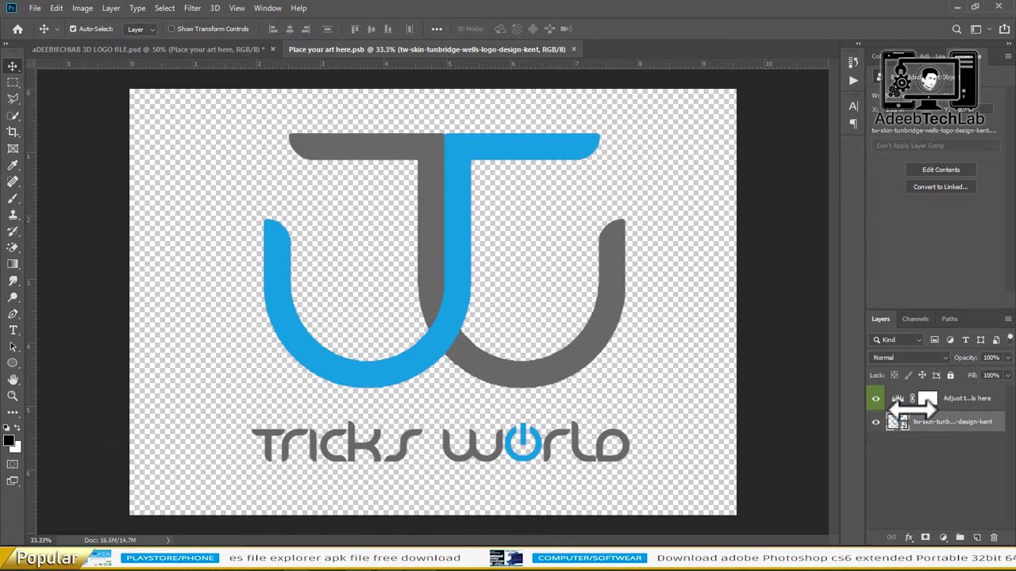
{"action": "left_click", "coordinate": [874, 399]}
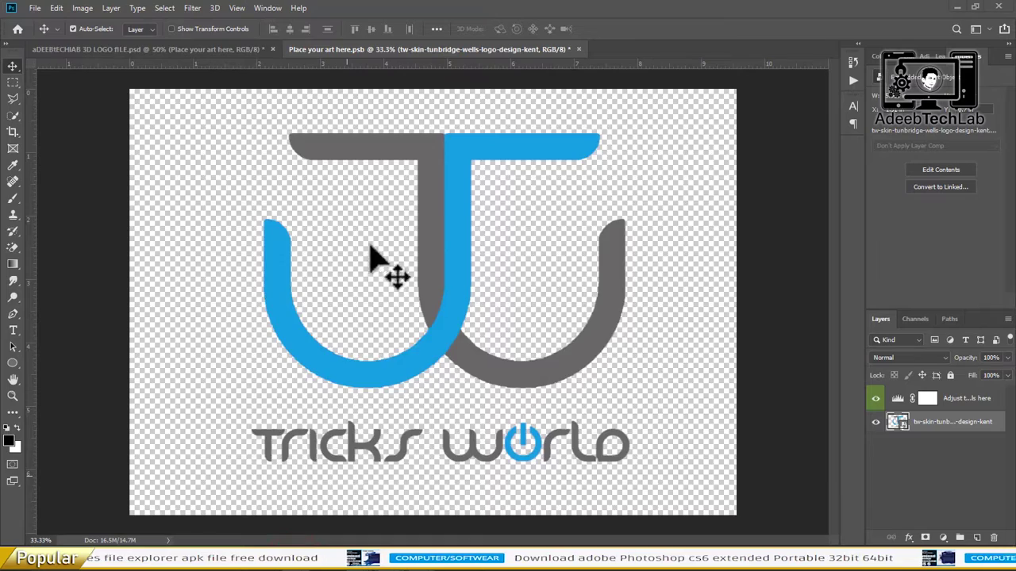
Open the Downloads > Logo folder in a maximized File Explorer window.
{"action": "left_click", "coordinate": [255, 284]}
{"action": "scroll", "coordinate": [363, 317], "scroll_direction": "down", "scroll_amount": 5}
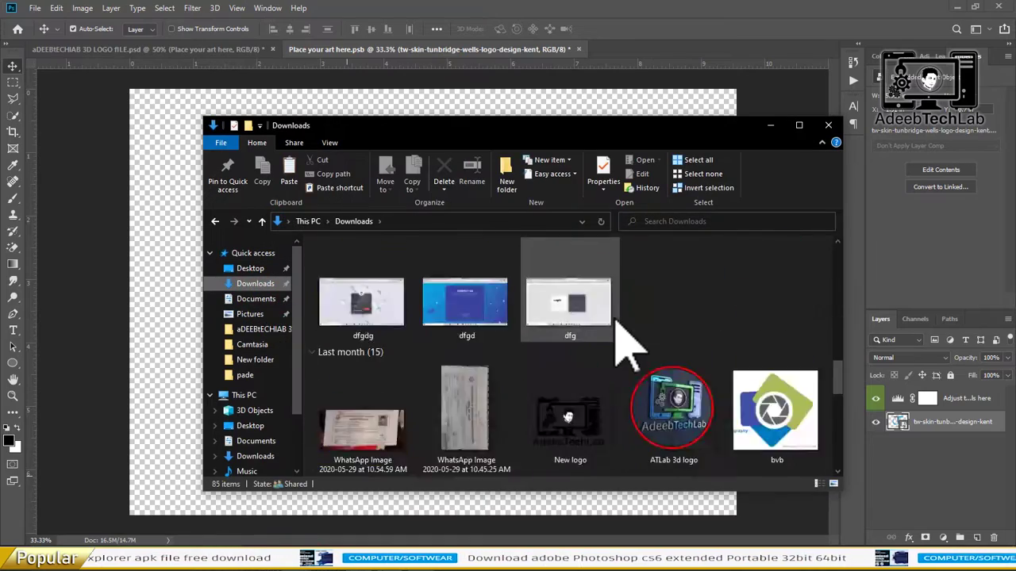
{"action": "scroll", "coordinate": [635, 317], "scroll_direction": "down", "scroll_amount": 5}
{"action": "double_click", "coordinate": [839, 428]}
{"action": "key", "text": "super+Up"}
Drag five selected logo images onto the smart object canvas as placed layers.
{"action": "left_click", "coordinate": [377, 381], "text": "ctrl"}
{"action": "left_click", "coordinate": [919, 206], "text": "ctrl"}
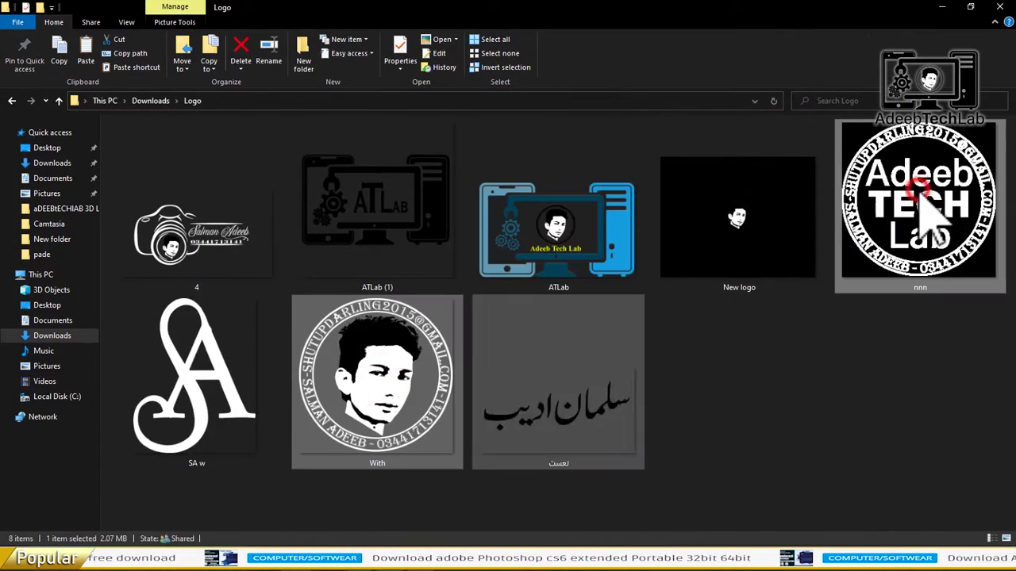
{"action": "left_click", "coordinate": [737, 219], "text": "ctrl"}
{"action": "left_click", "coordinate": [377, 207], "text": "ctrl"}
{"action": "left_click", "coordinate": [508, 389], "text": "ctrl"}
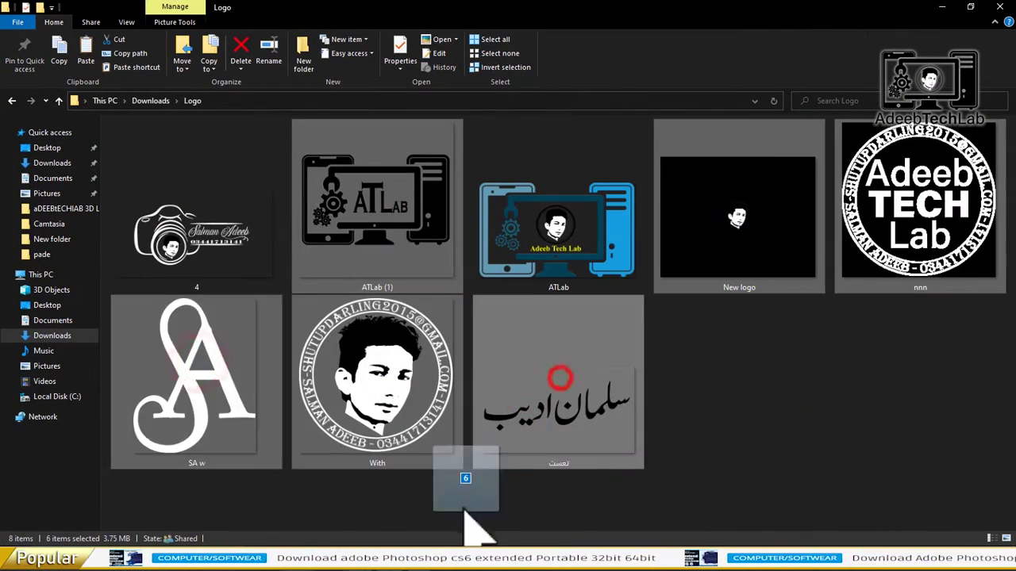
{"action": "left_click_drag", "start_coordinate": [432, 428], "coordinate": [453, 373]}
{"action": "key", "text": "Return"}
{"action": "key", "text": "Return"}
Commit the placements, leave only the calligraphy layer visible, save, and return to the mockup.
{"action": "key", "text": "Return"}
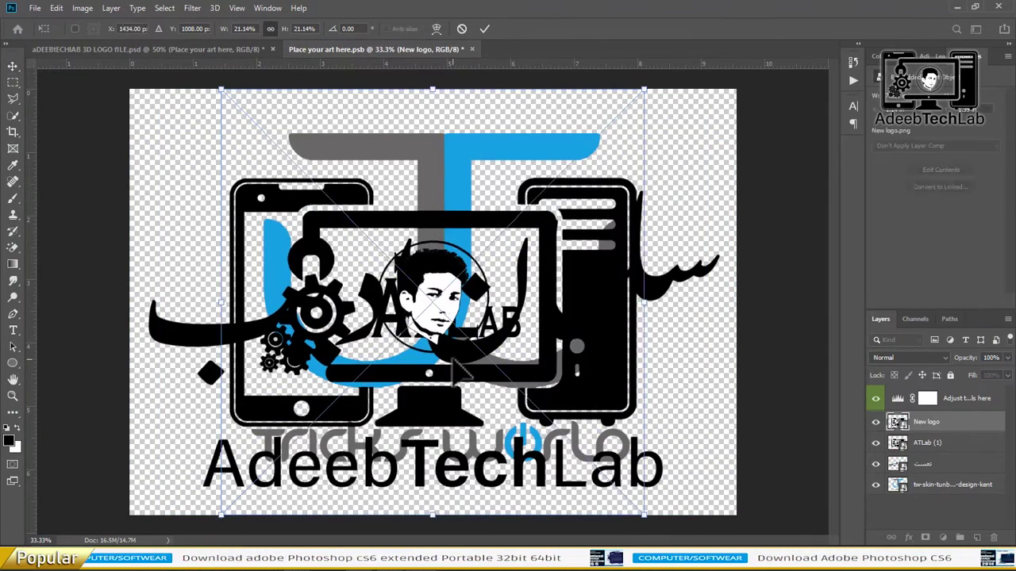
{"action": "key", "text": "Return"}
{"action": "key", "text": "Return"}
{"action": "key", "text": "Return"}
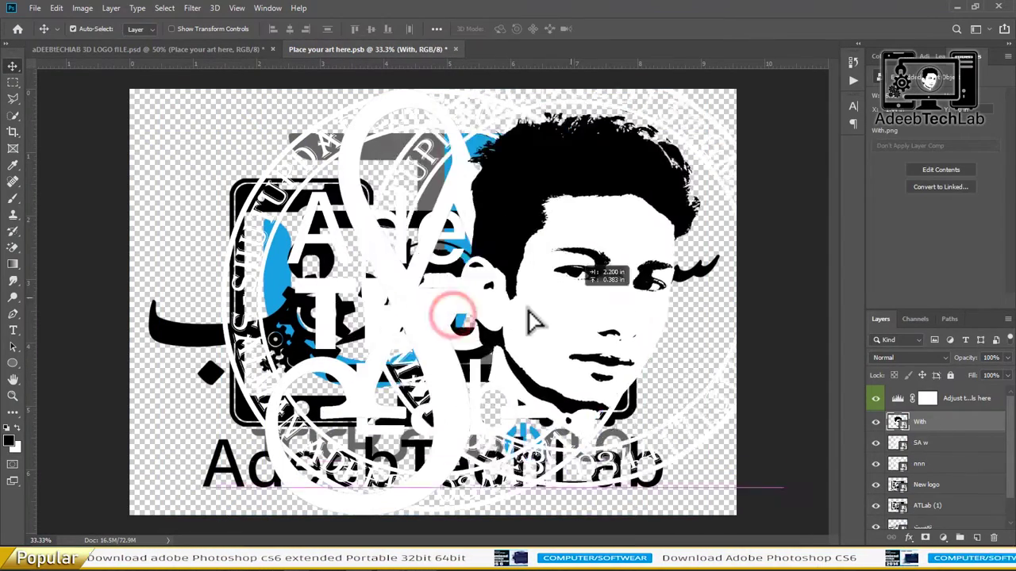
{"action": "left_click", "coordinate": [923, 496]}
{"action": "left_click", "coordinate": [875, 501], "text": "alt"}
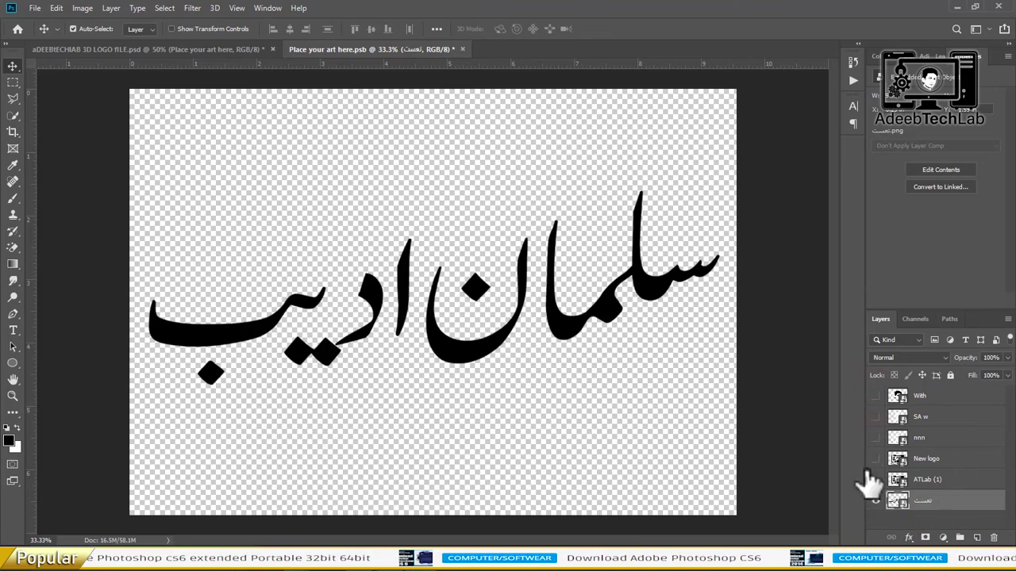
{"action": "key", "text": "ctrl+s"}
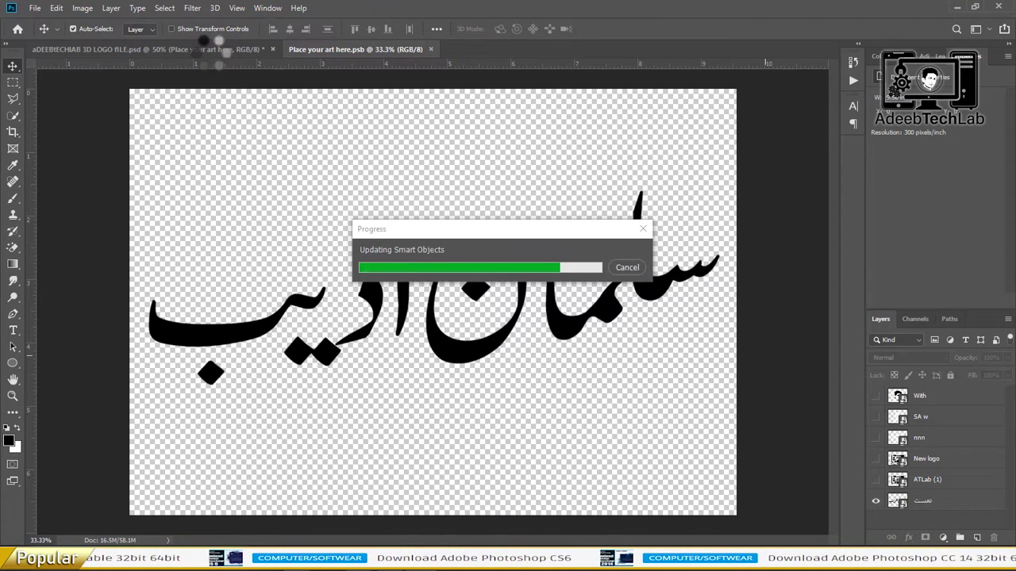
{"action": "left_click", "coordinate": [199, 50]}
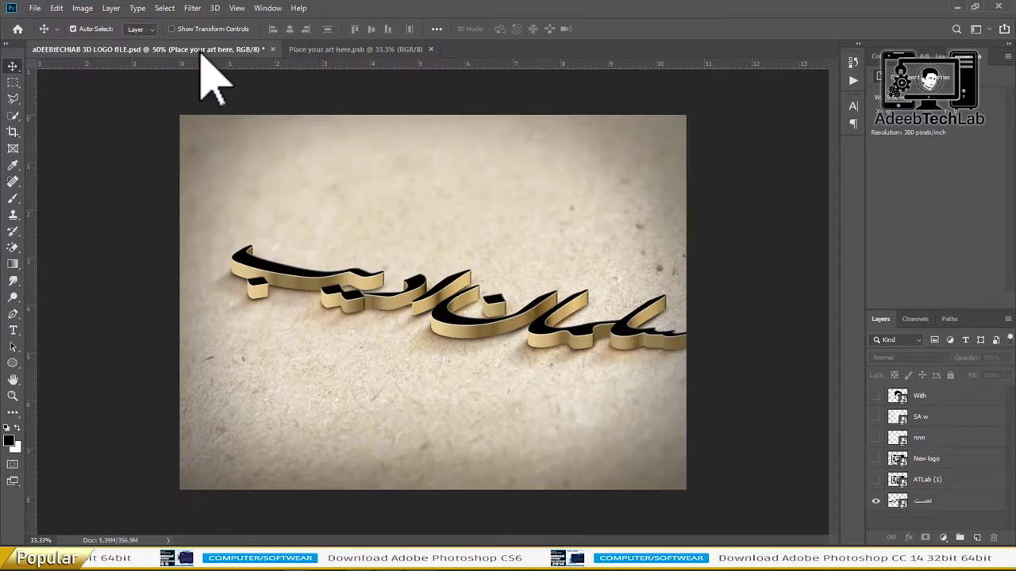
Show only the With portrait layer, shrink it, save, and view it in the mockup.
{"action": "left_click", "coordinate": [333, 49]}
{"action": "left_click", "coordinate": [875, 479], "text": "alt"}
{"action": "left_click", "coordinate": [875, 395], "text": "alt"}
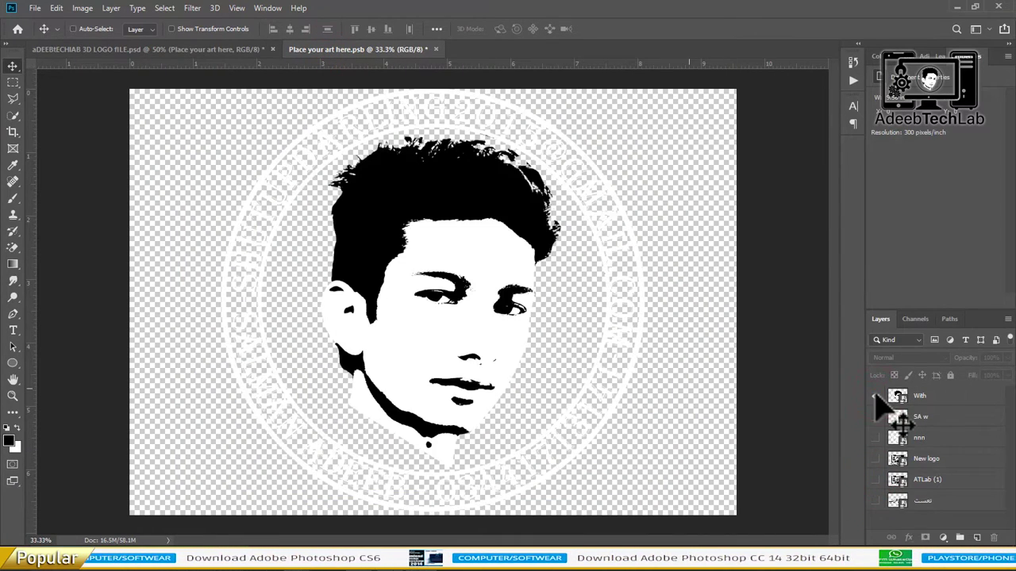
{"action": "key", "text": "ctrl+t"}
{"action": "left_click_drag", "start_coordinate": [646, 299], "coordinate": [594, 306]}
{"action": "key", "text": "Return"}
{"action": "key", "text": "ctrl+s"}
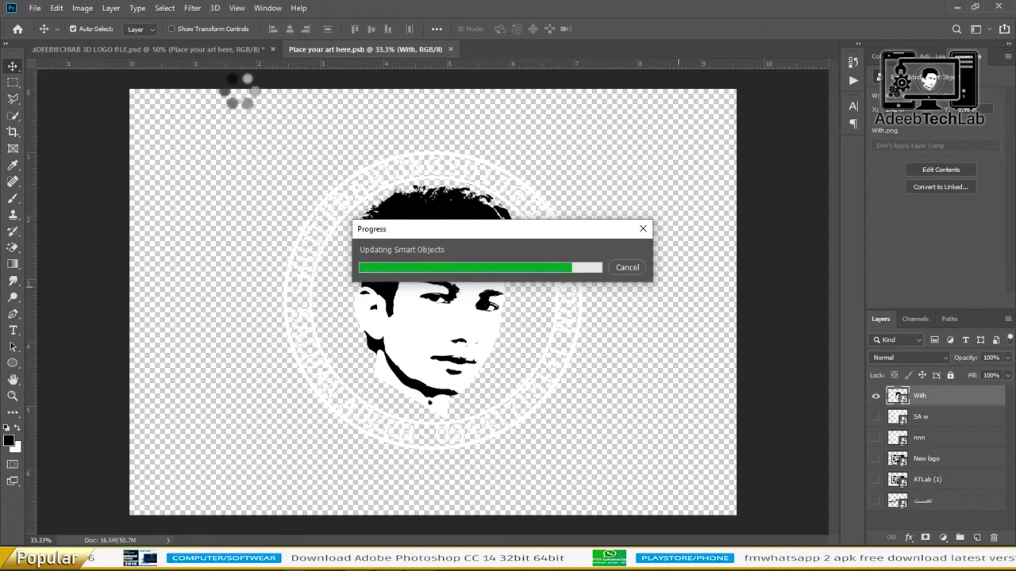
{"action": "left_click", "coordinate": [119, 49]}
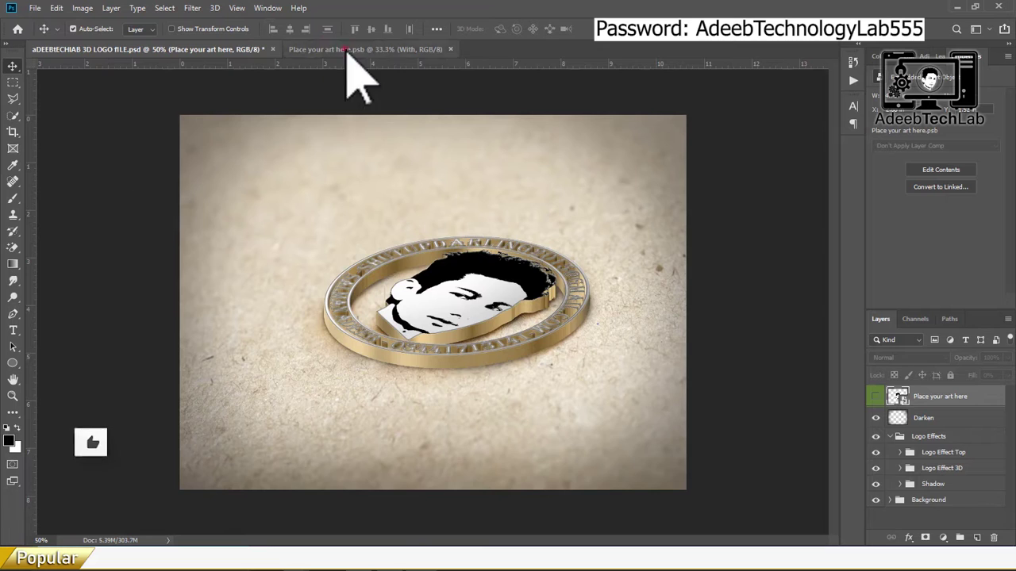
Switch the visible logo layer from nnn to New logo in the smart object.
{"action": "left_click", "coordinate": [346, 49]}
{"action": "left_click", "coordinate": [875, 397]}
{"action": "left_click", "coordinate": [876, 399]}
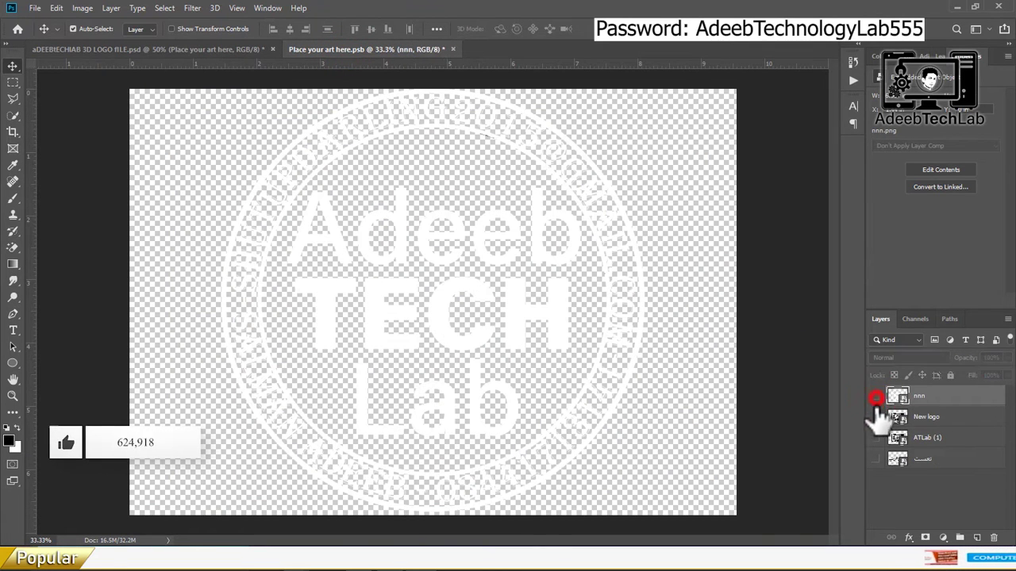
{"action": "left_click", "coordinate": [875, 417]}
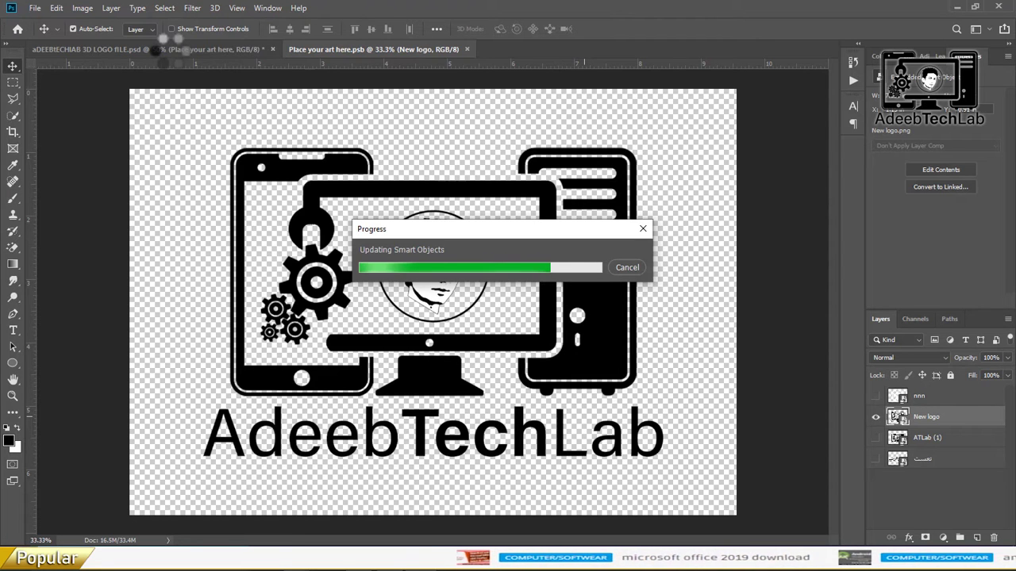
Show the ATLab (1) layer and delete the unused logo layers from the smart object.
{"action": "left_click", "coordinate": [171, 50]}
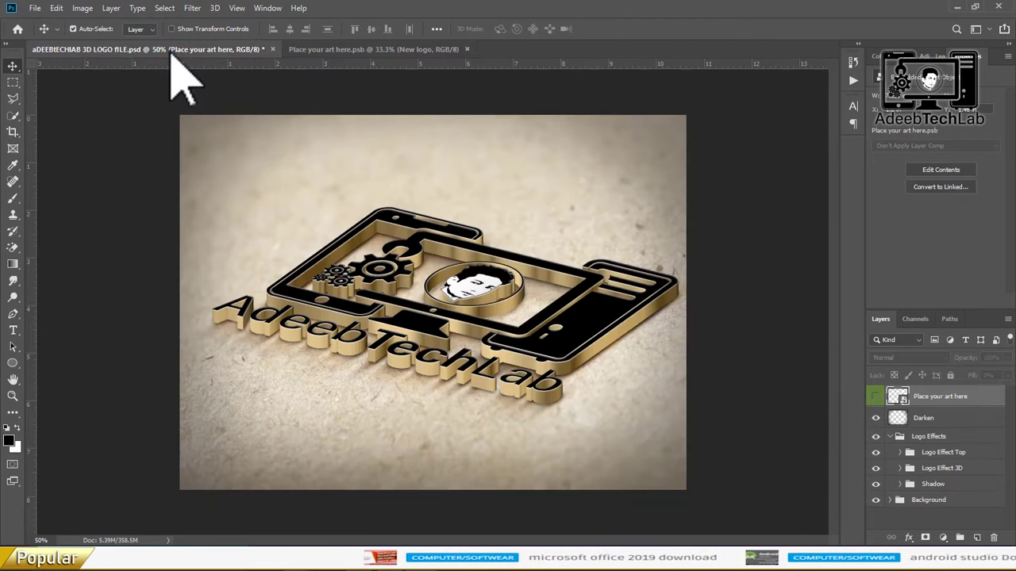
{"action": "left_click", "coordinate": [333, 49]}
{"action": "left_click", "coordinate": [877, 421]}
{"action": "left_click", "coordinate": [924, 444]}
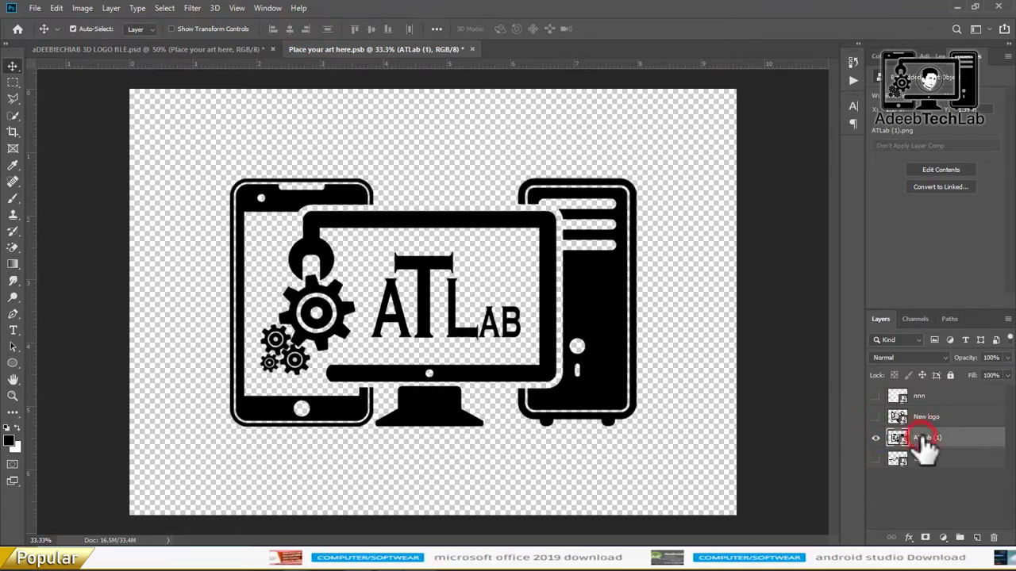
{"action": "left_click", "coordinate": [211, 47]}
{"action": "left_click", "coordinate": [377, 49]}
{"action": "key", "text": "Delete"}
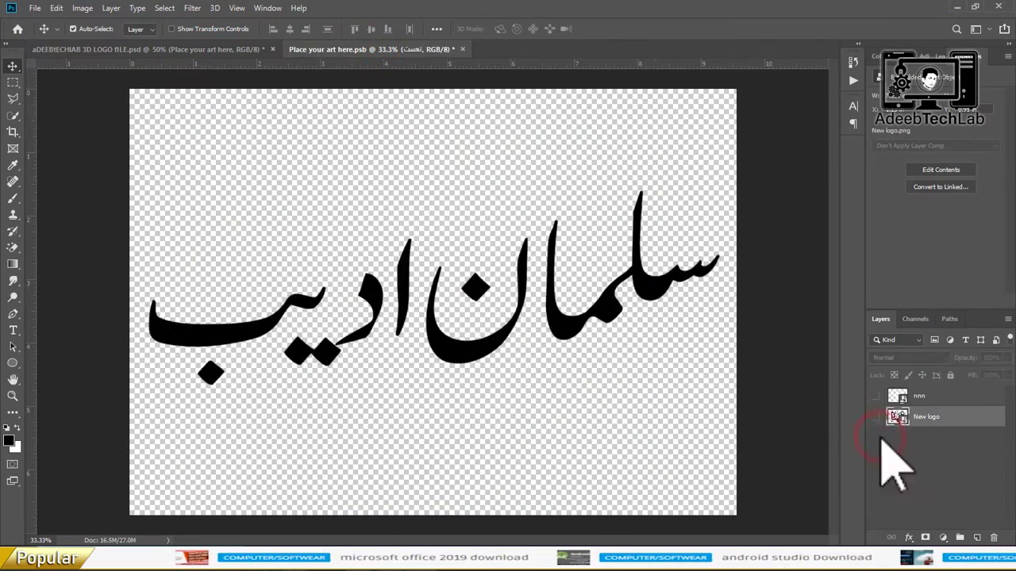
{"action": "key", "text": "Delete"}
Enlarge and reposition the New logo artwork, save, and view the updated gold mockup.
{"action": "left_click", "coordinate": [876, 396]}
{"action": "key", "text": "ctrl+t"}
{"action": "mouse_move", "coordinate": [709, 270]}
{"action": "left_mouse_down"}
{"action": "mouse_move", "coordinate": [585, 341]}
{"action": "mouse_move", "coordinate": [587, 367]}
{"action": "mouse_move", "coordinate": [658, 329]}
{"action": "left_mouse_up"}
{"action": "key", "text": "Return"}
{"action": "key", "text": "ctrl+s"}
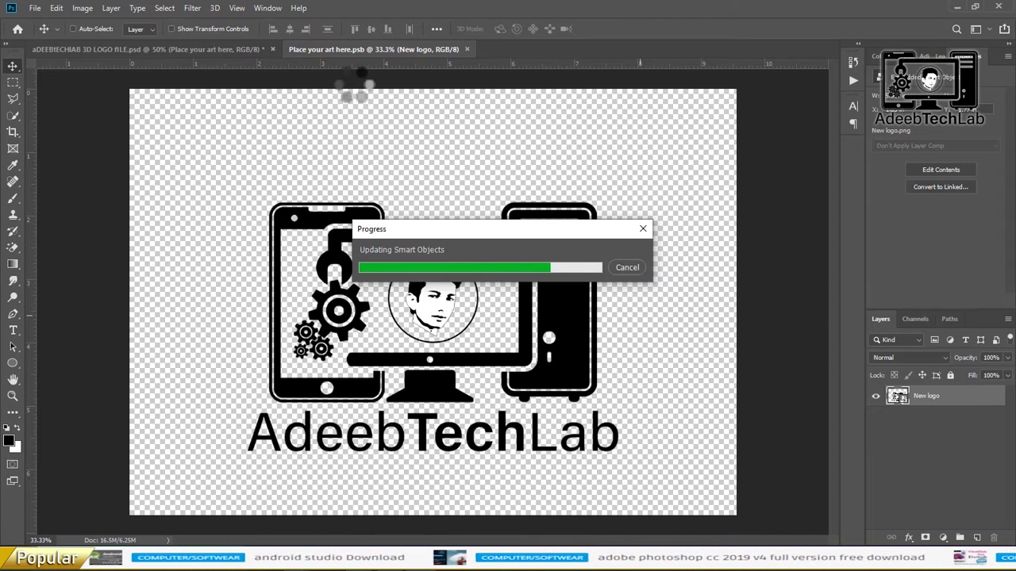
{"action": "left_click", "coordinate": [206, 47]}
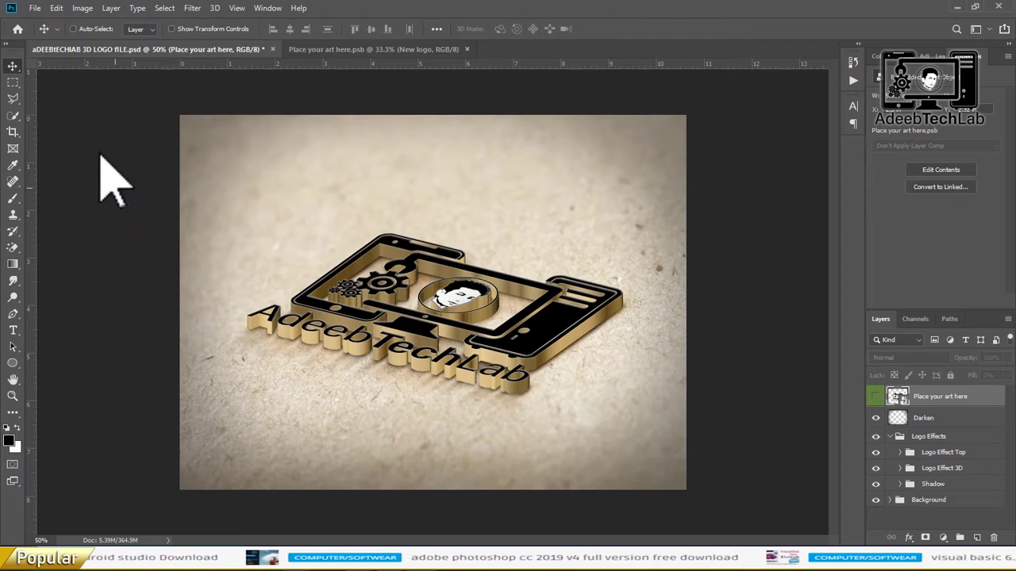
{"action": "key", "text": "ctrl+shift+s"}
Save the mockup as a JPEG at maximum quality 12.
{"action": "left_click", "coordinate": [195, 201]}
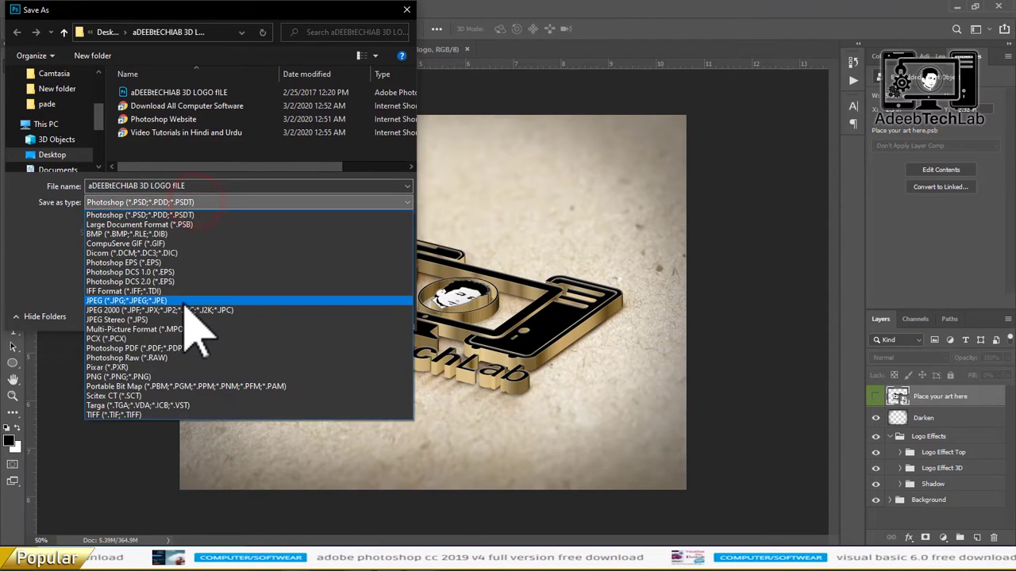
{"action": "left_click", "coordinate": [182, 301]}
{"action": "left_click", "coordinate": [310, 315]}
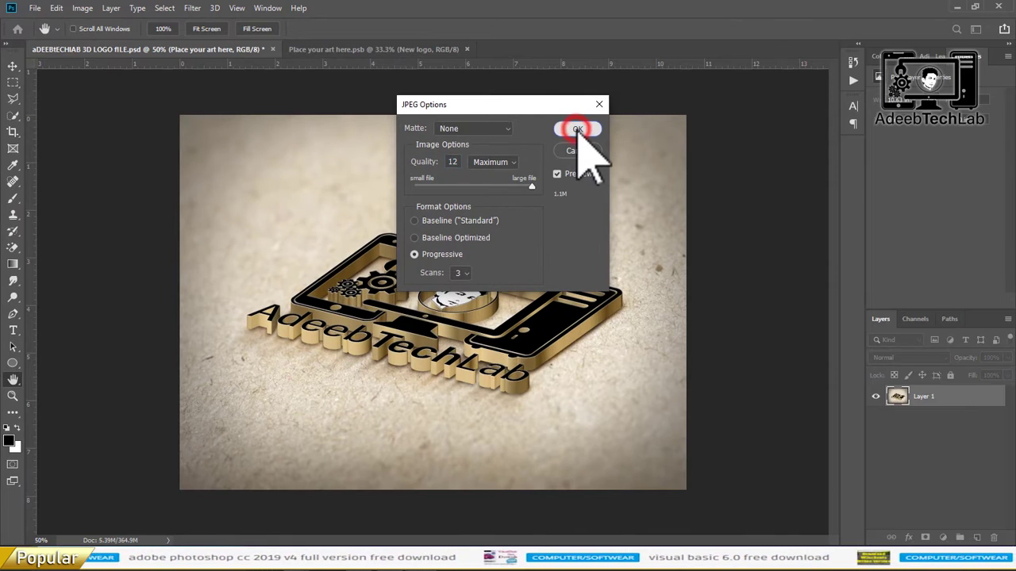
{"action": "left_click", "coordinate": [578, 130]}
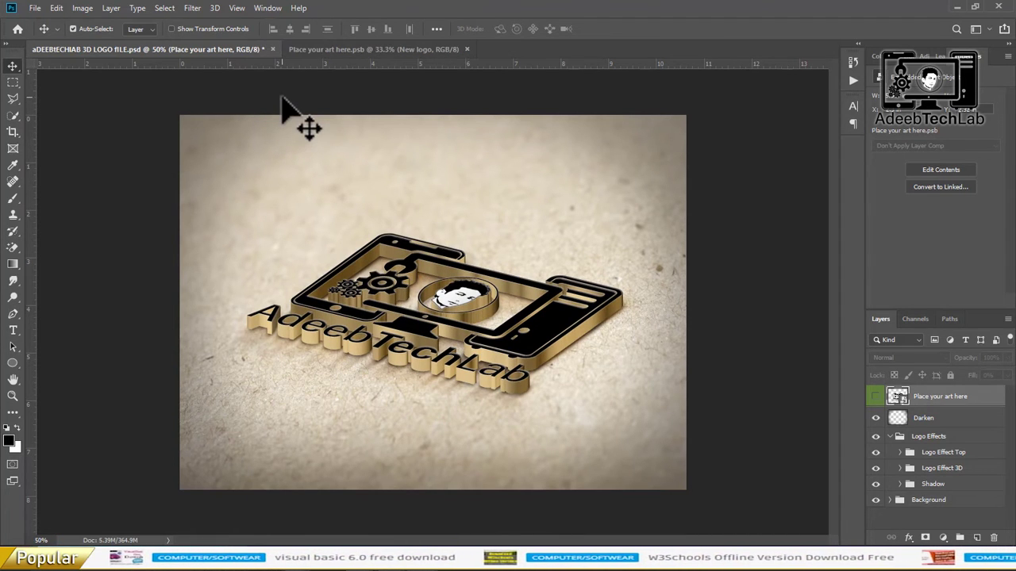
Close the mockup PSD, saving its changes.
{"action": "left_click", "coordinate": [272, 49]}
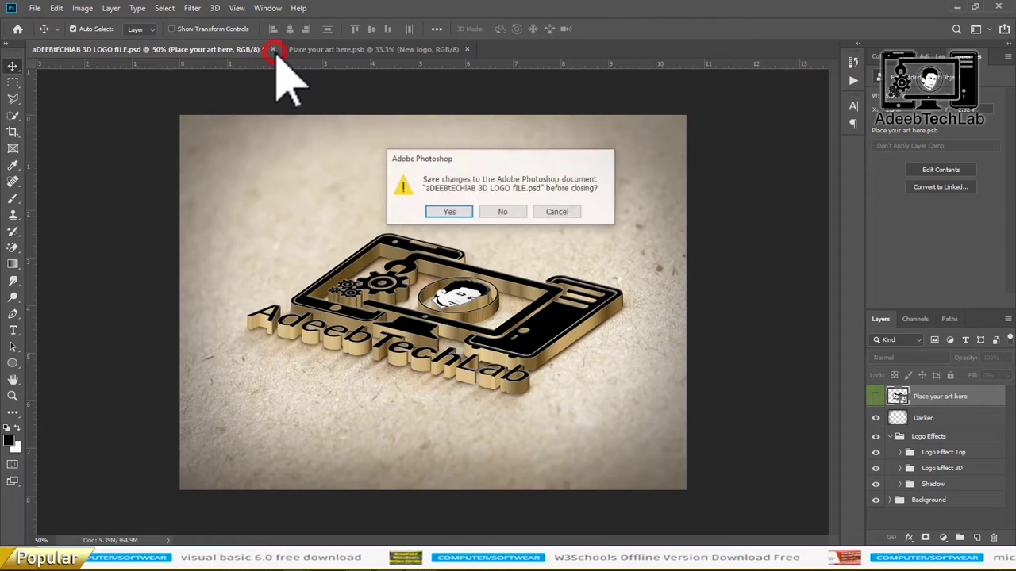
{"action": "left_click", "coordinate": [449, 212]}
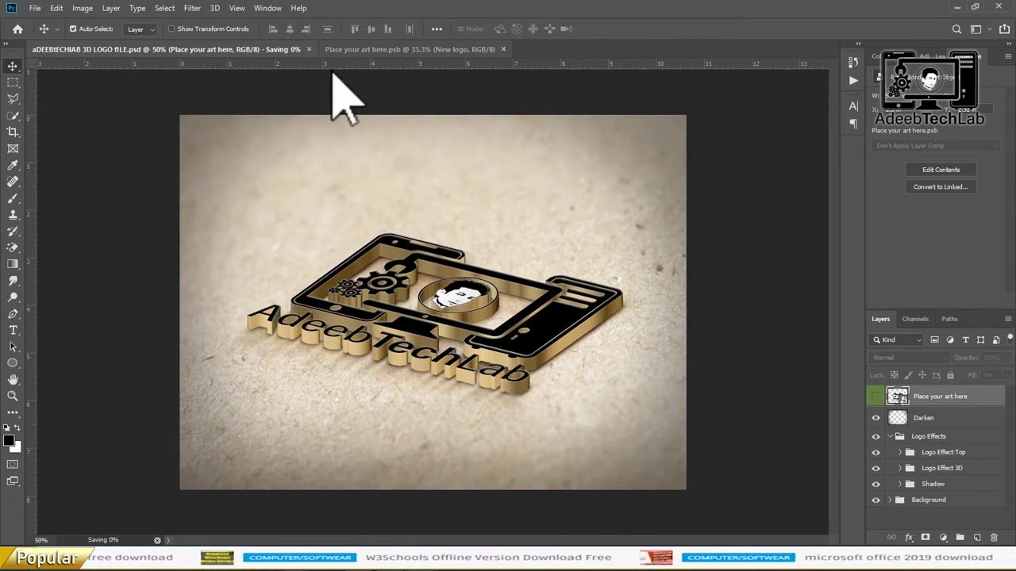
{"action": "left_click", "coordinate": [391, 50]}
Close the Place your art here.psb document and minimize Photoshop and the Logo window.
{"action": "left_click", "coordinate": [502, 49]}
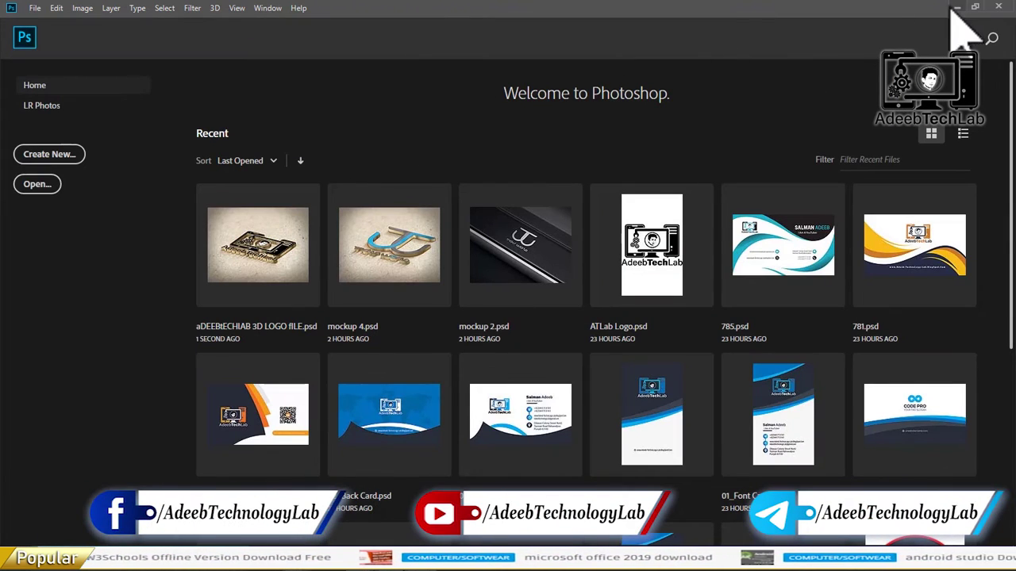
{"action": "left_click", "coordinate": [959, 8]}
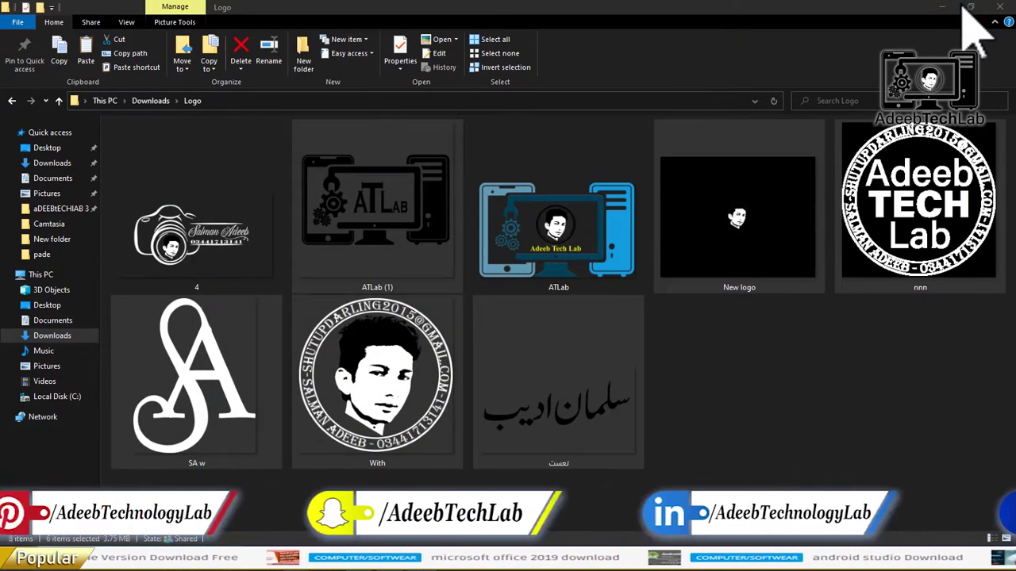
{"action": "left_click", "coordinate": [945, 8]}
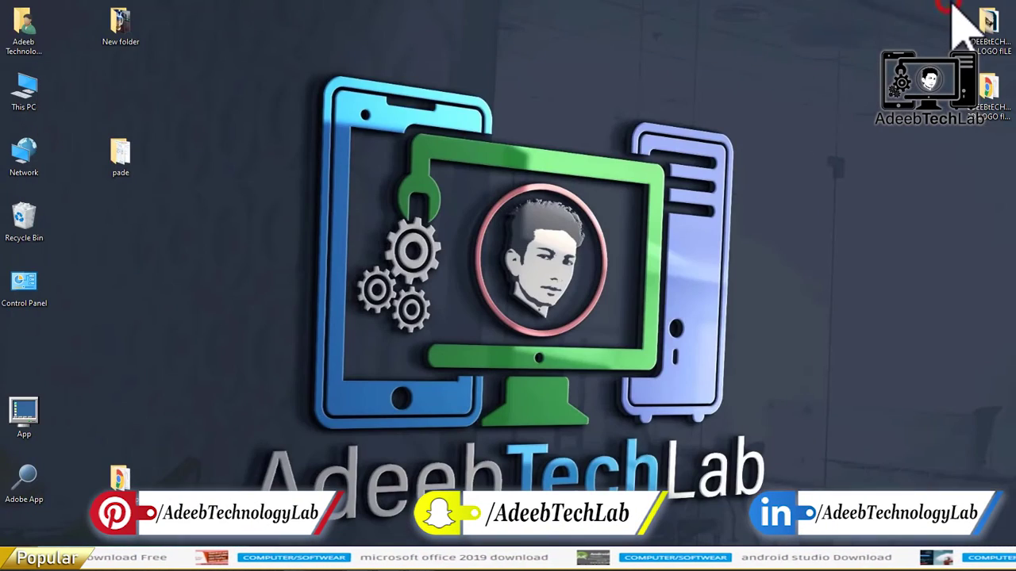
Open the aDEEBtECHIAB 3D LOGO fILE folder and preview the saved JPEG.
{"action": "double_click", "coordinate": [992, 32]}
{"action": "double_click", "coordinate": [343, 270]}
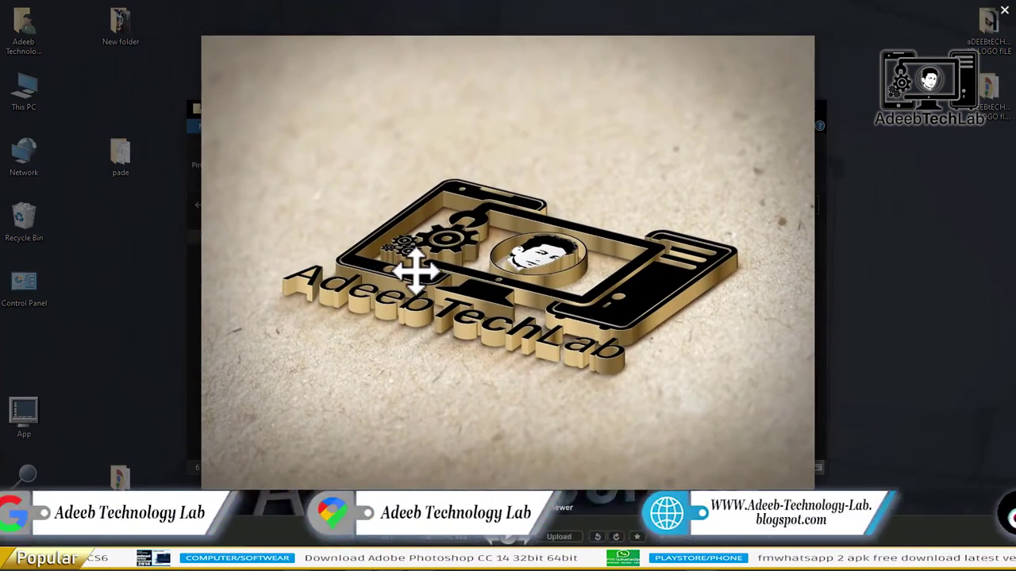
{"action": "left_click", "coordinate": [1004, 10]}
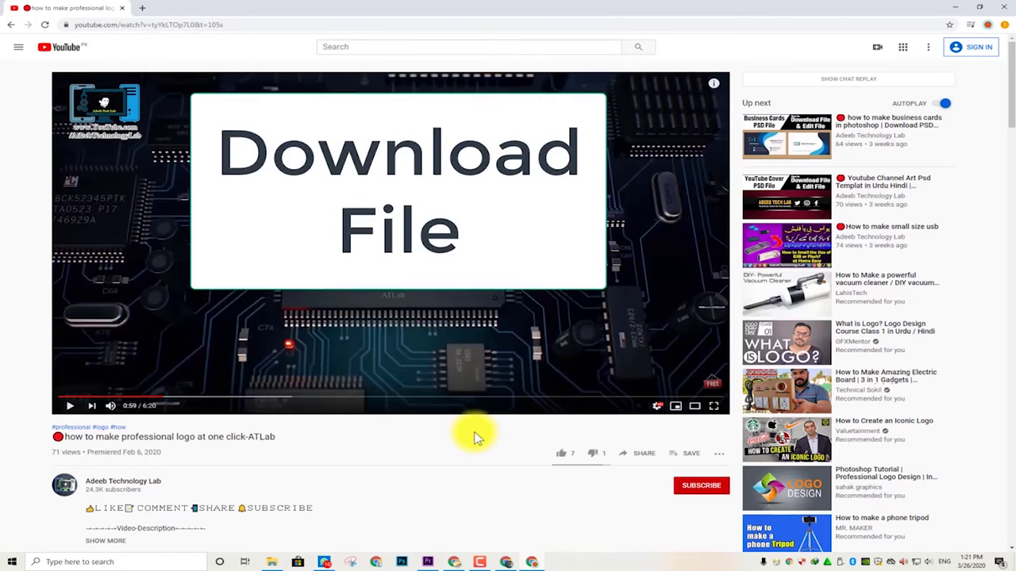
Expand the video description, follow its Download LINK, deny notifications and skip the ad.
{"action": "scroll", "coordinate": [492, 421], "scroll_direction": "down", "scroll_amount": 3}
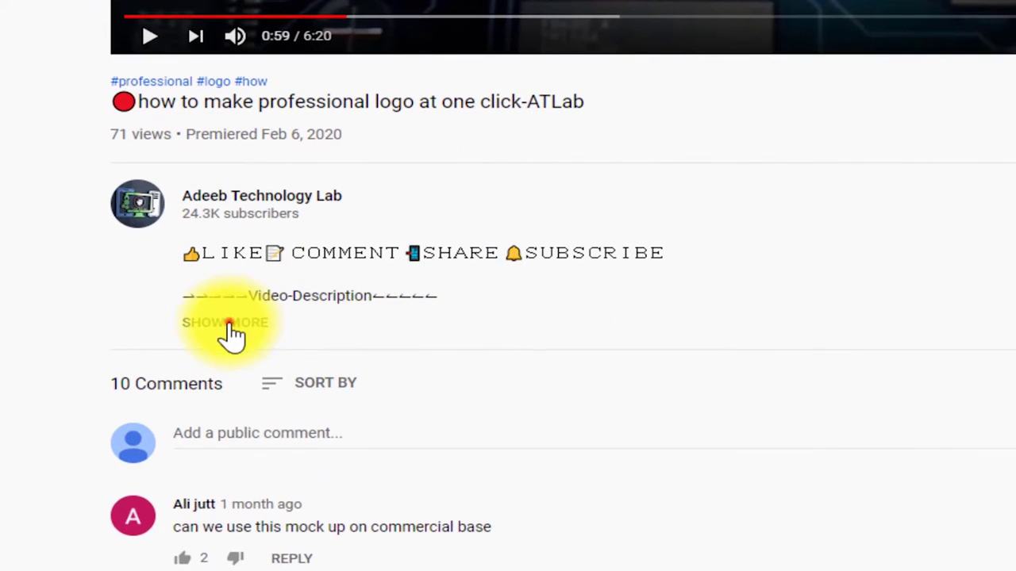
{"action": "left_click", "coordinate": [222, 319]}
{"action": "left_click_drag", "start_coordinate": [191, 338], "coordinate": [263, 341]}
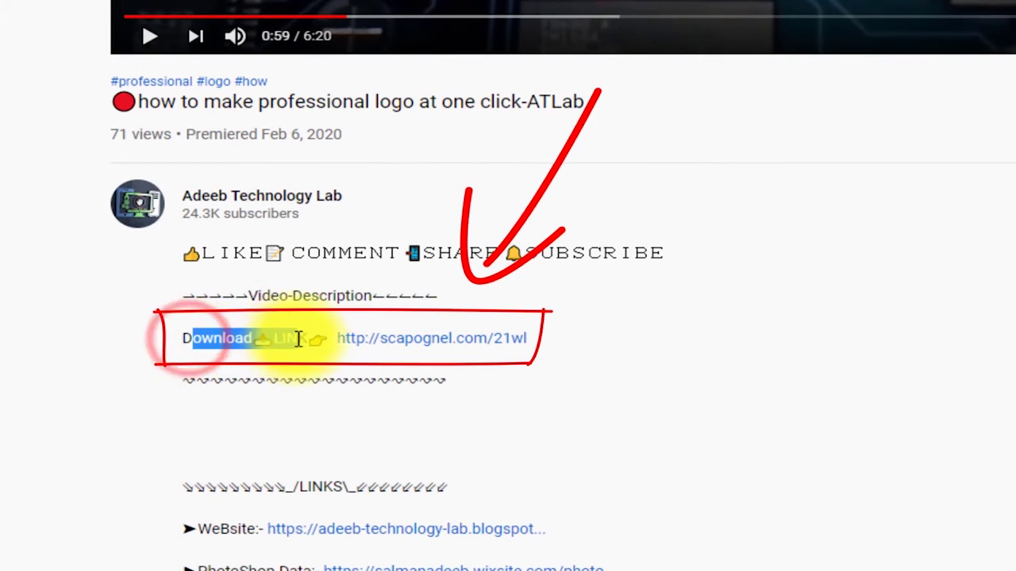
{"action": "left_click", "coordinate": [277, 340]}
{"action": "left_click", "coordinate": [433, 334]}
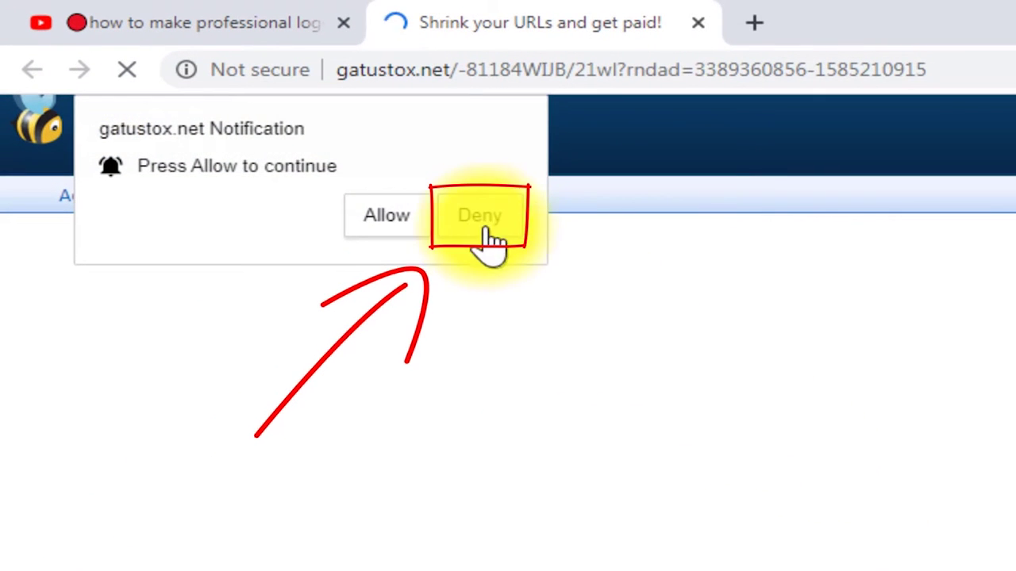
{"action": "left_click", "coordinate": [481, 216]}
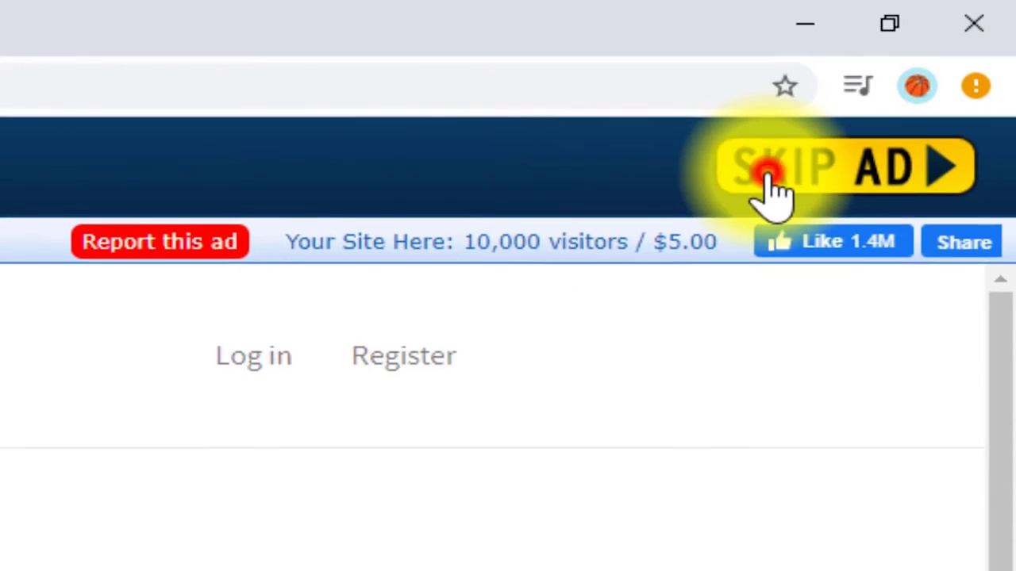
{"action": "left_click", "coordinate": [763, 175]}
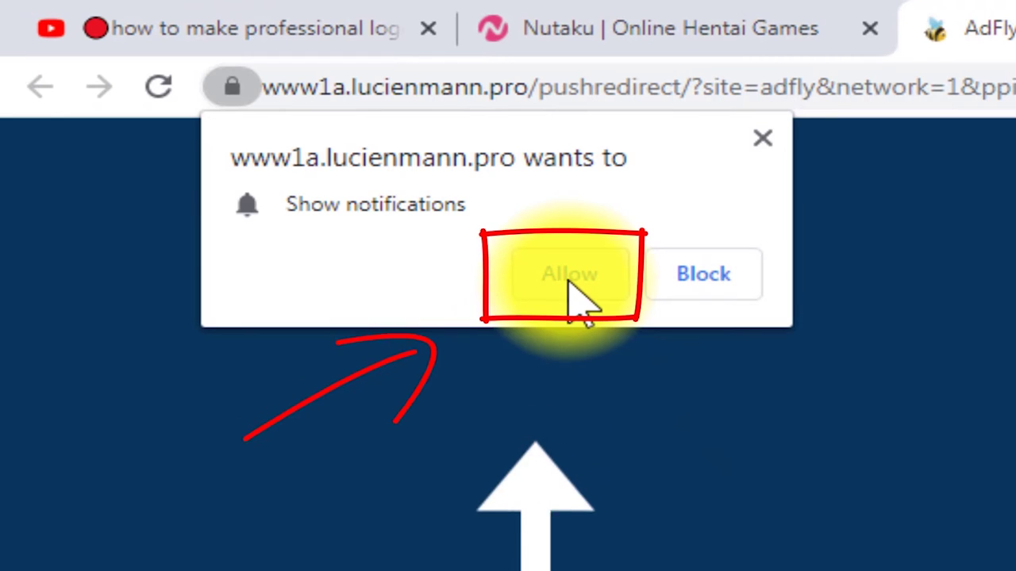
Allow notifications, follow the scapognel.com link, skip the ad, and allow again to reach Drive.
{"action": "left_click", "coordinate": [572, 279]}
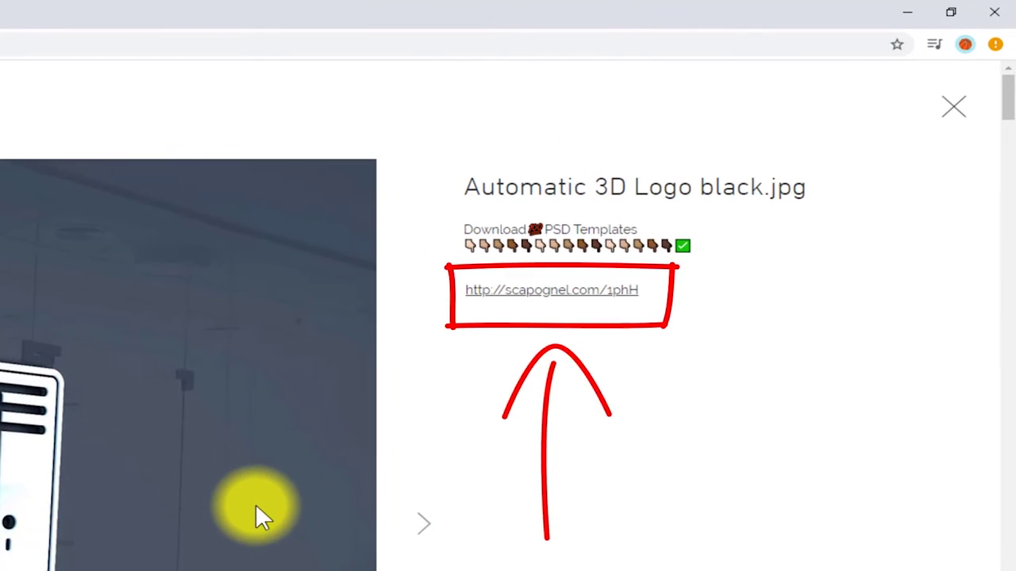
{"action": "left_click", "coordinate": [548, 292]}
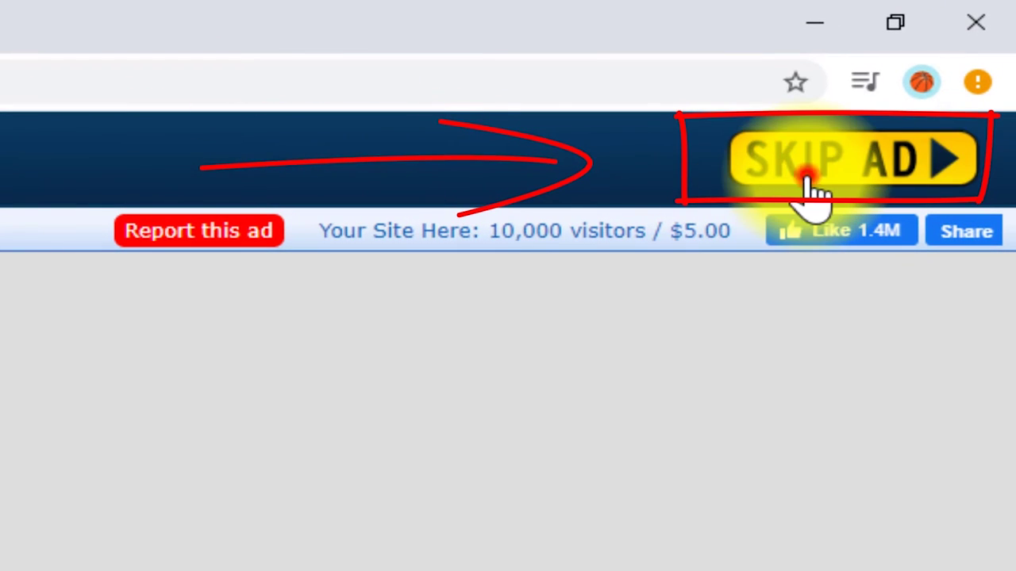
{"action": "left_click", "coordinate": [804, 179]}
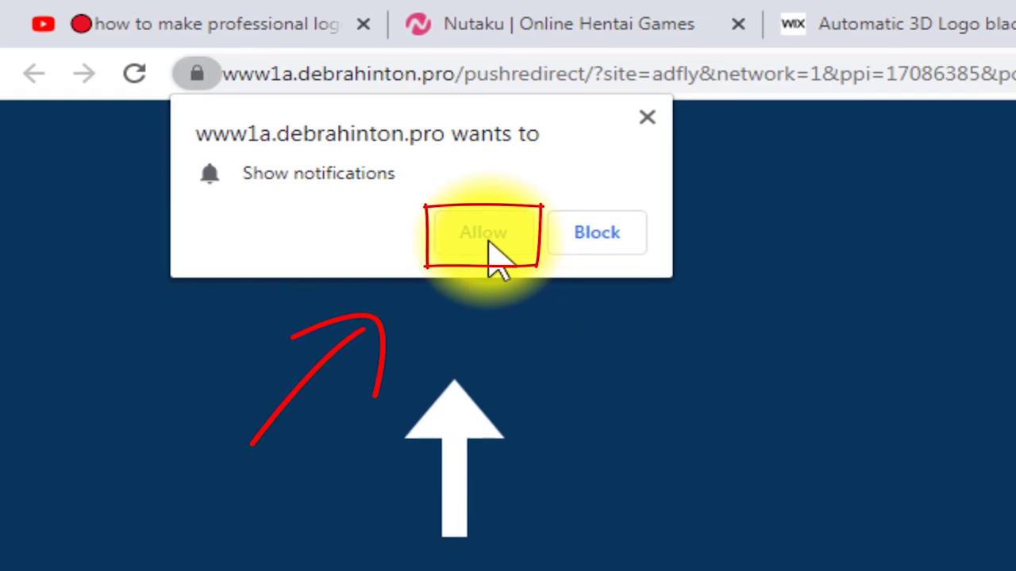
{"action": "left_click", "coordinate": [487, 237]}
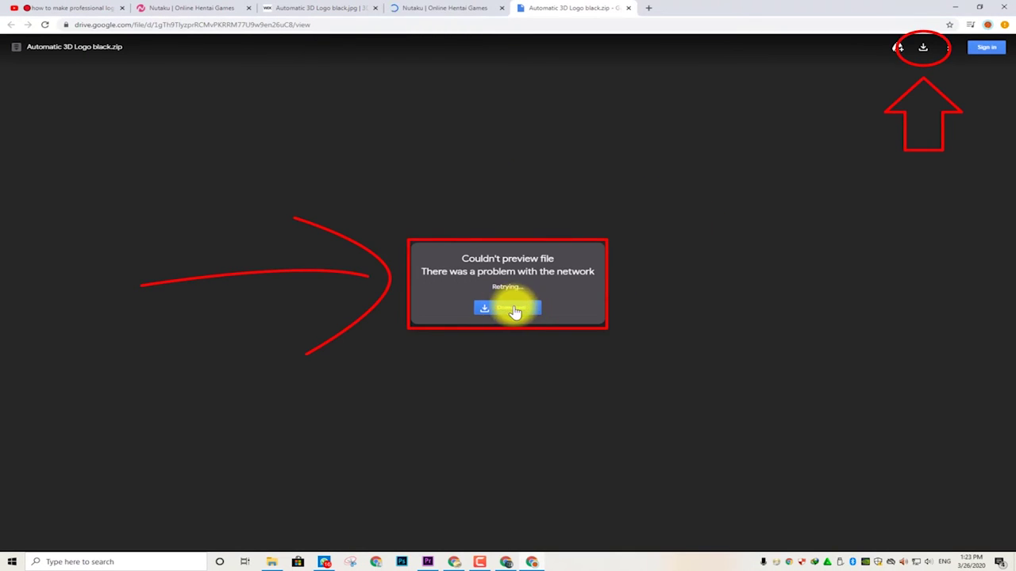
Download Automatic 3D Logo black.zip from Drive and view it in Chrome's downloads list.
{"action": "left_click", "coordinate": [516, 310]}
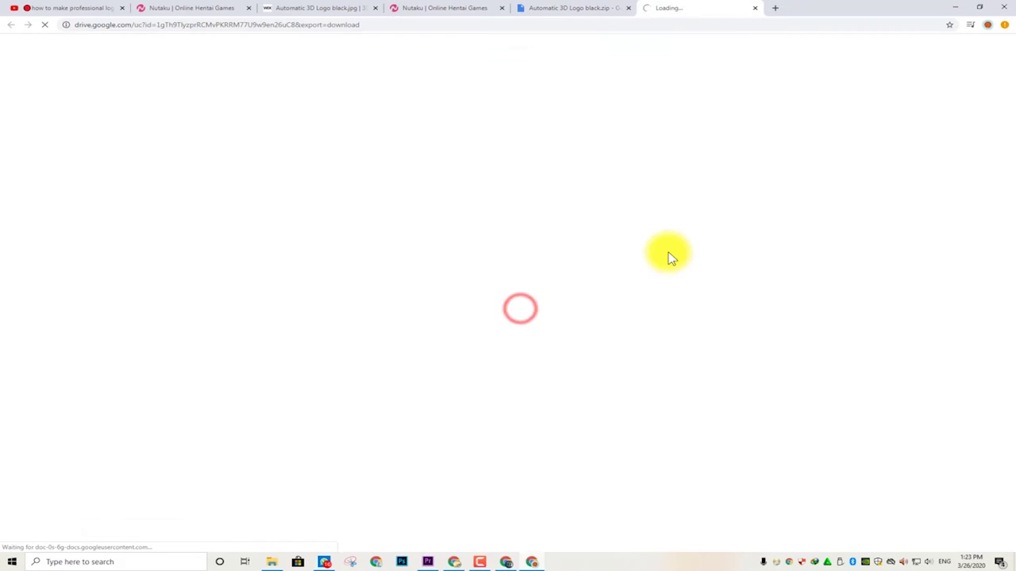
{"action": "left_click", "coordinate": [981, 546]}
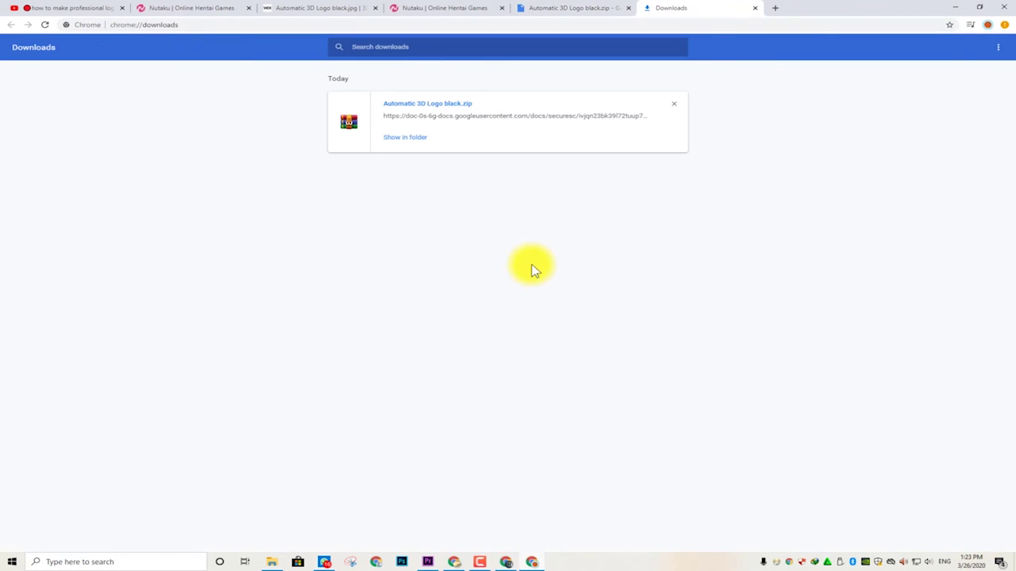